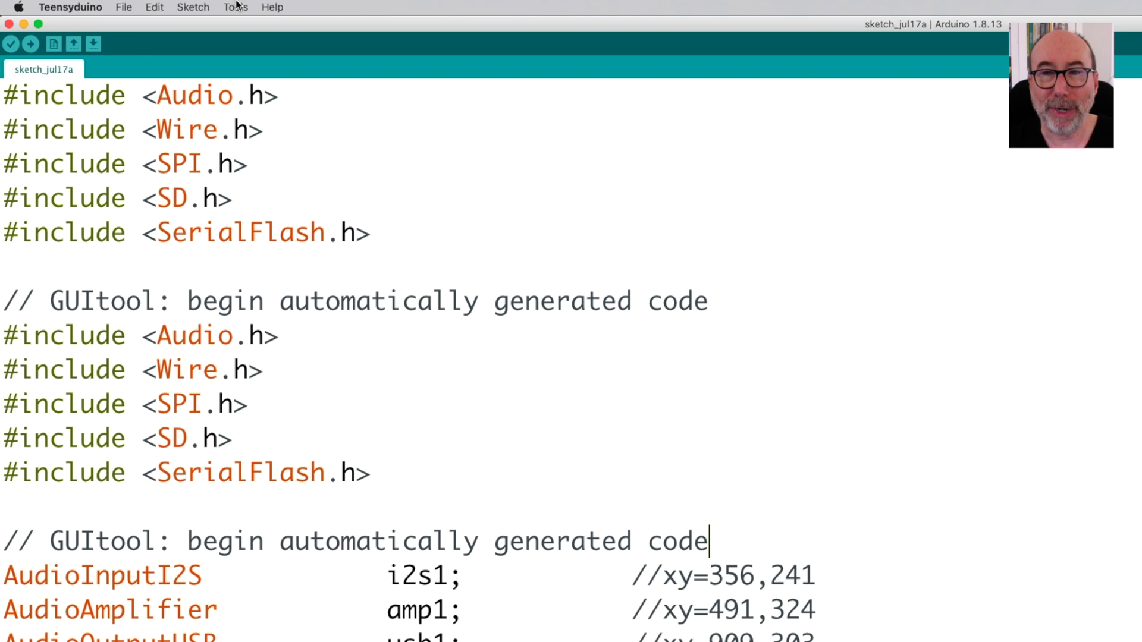
Add amplifier and USB audio output nodes to the i2s design and export the Arduino code.
click(238, 8)
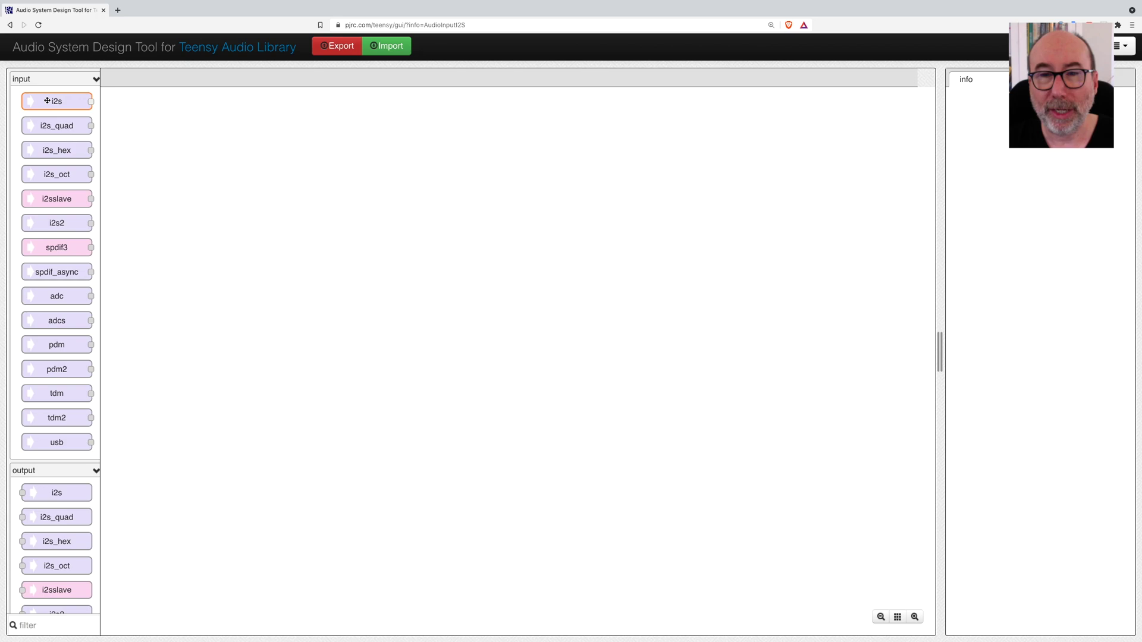
drag(47, 101, 255, 273)
scroll(37, 508, down, 1)
scroll(41, 507, down, 4)
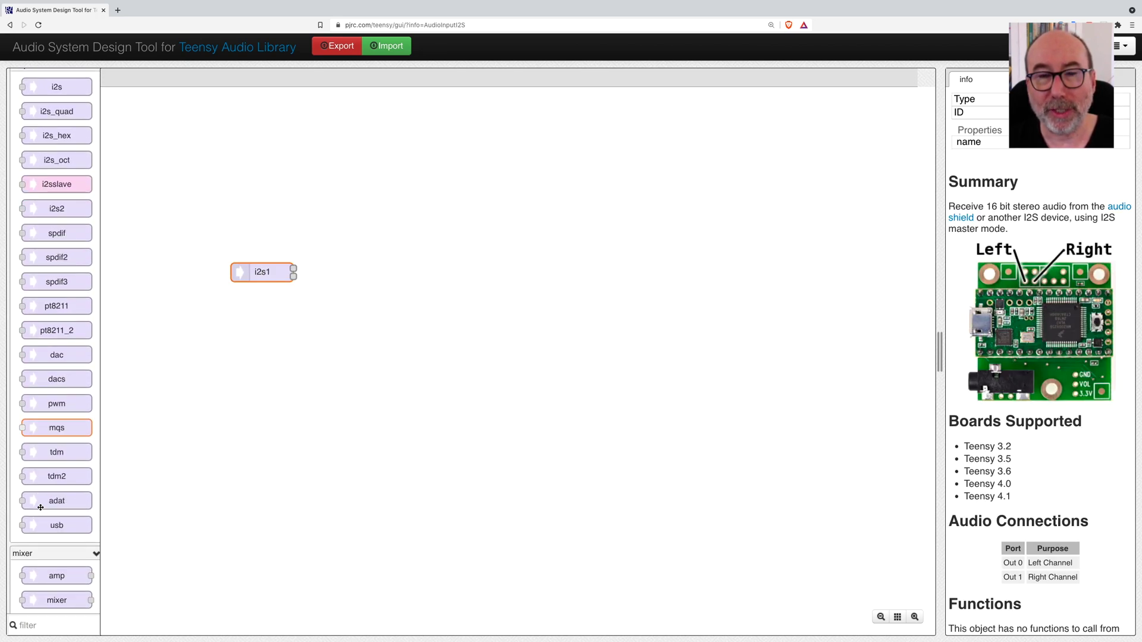
scroll(40, 509, down, 2)
drag(53, 388, 388, 269)
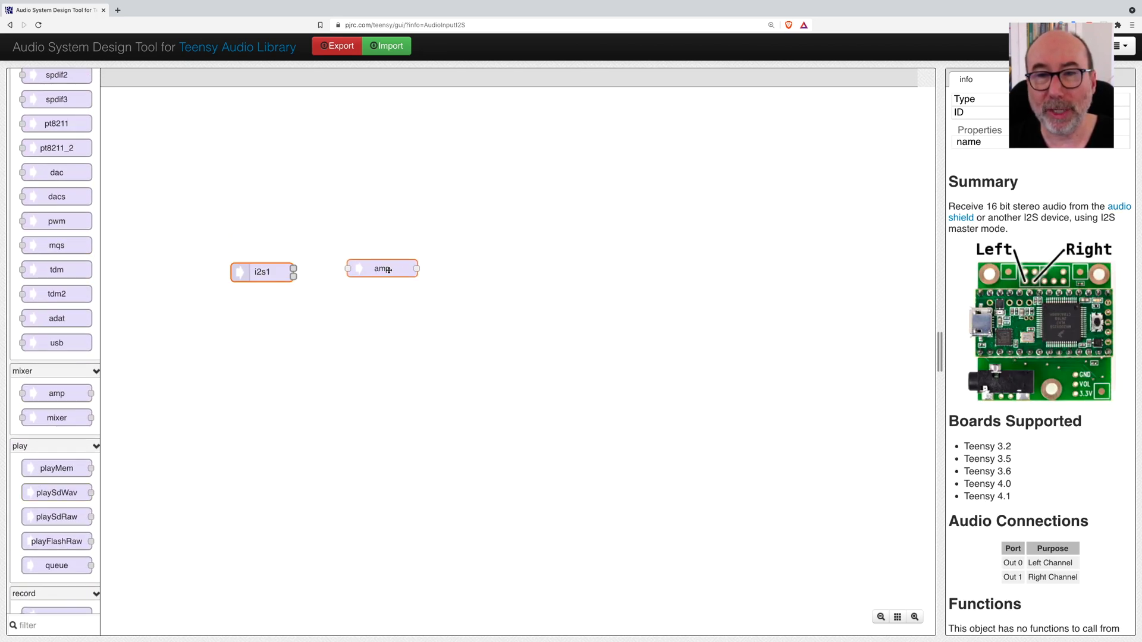
drag(40, 342, 513, 262)
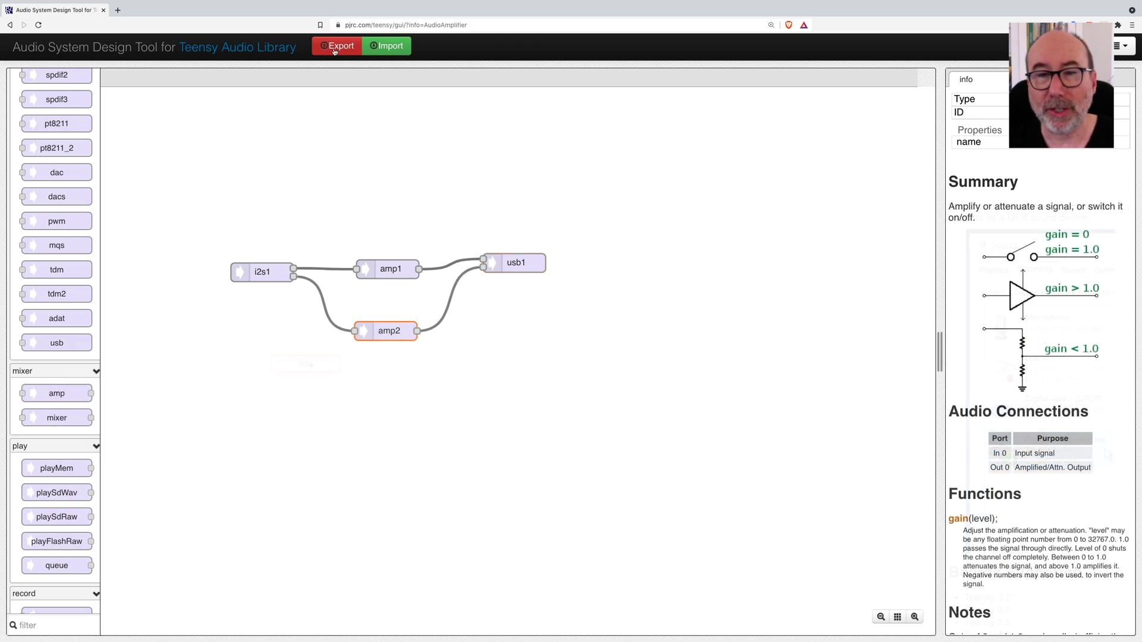
click(335, 46)
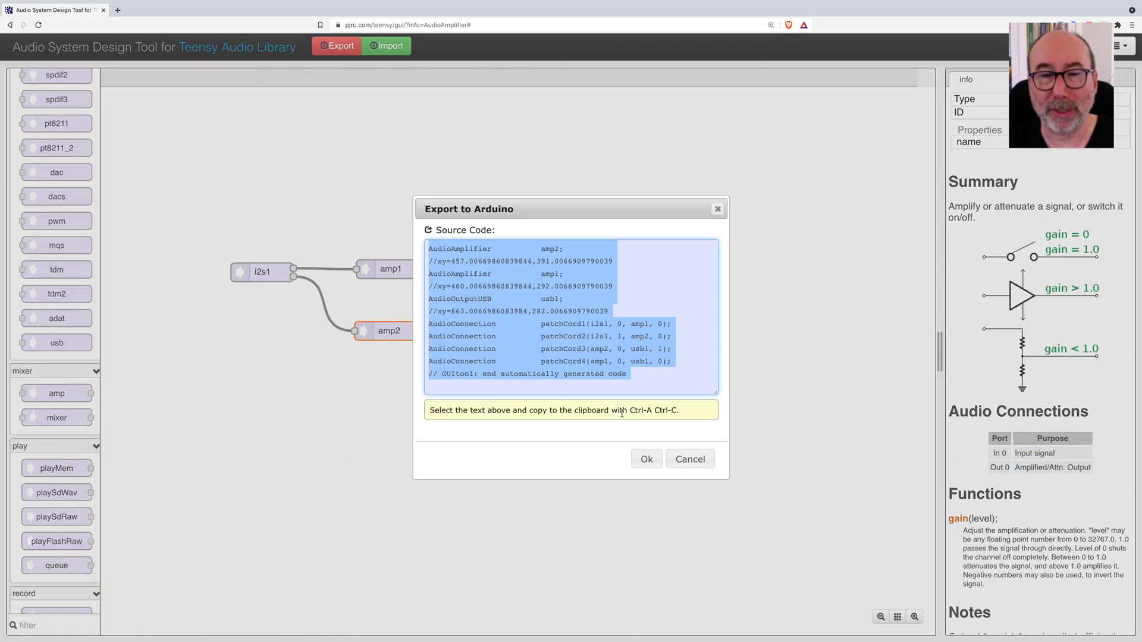
text(amp1.gain(32);)
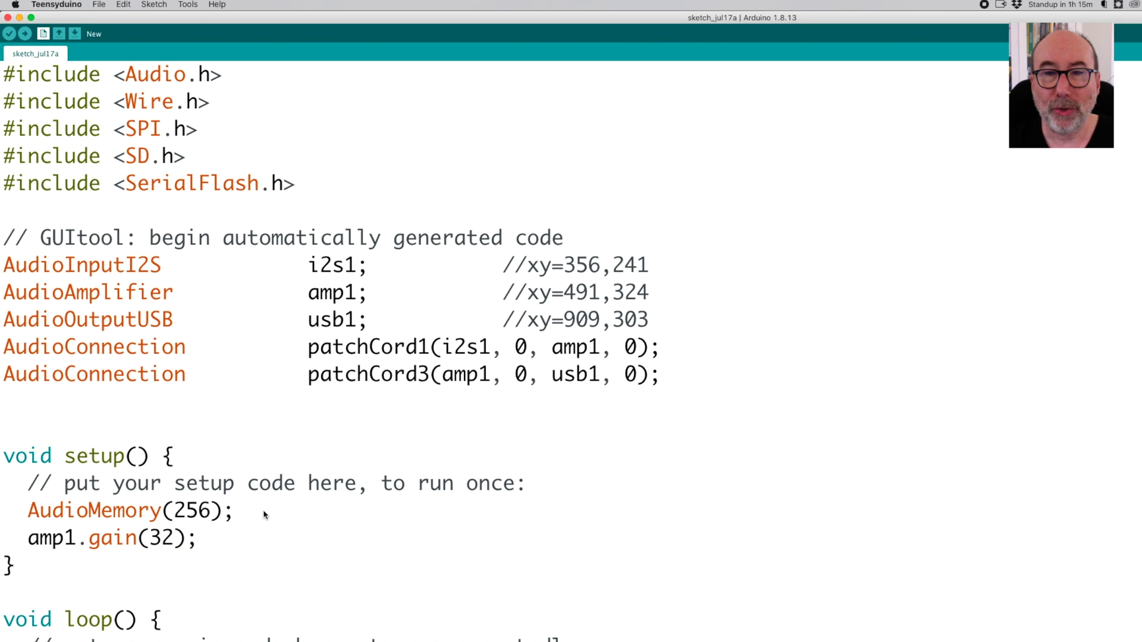
Select the newly written amp1.gain(32) line in setup().
drag(264, 526, 22, 539)
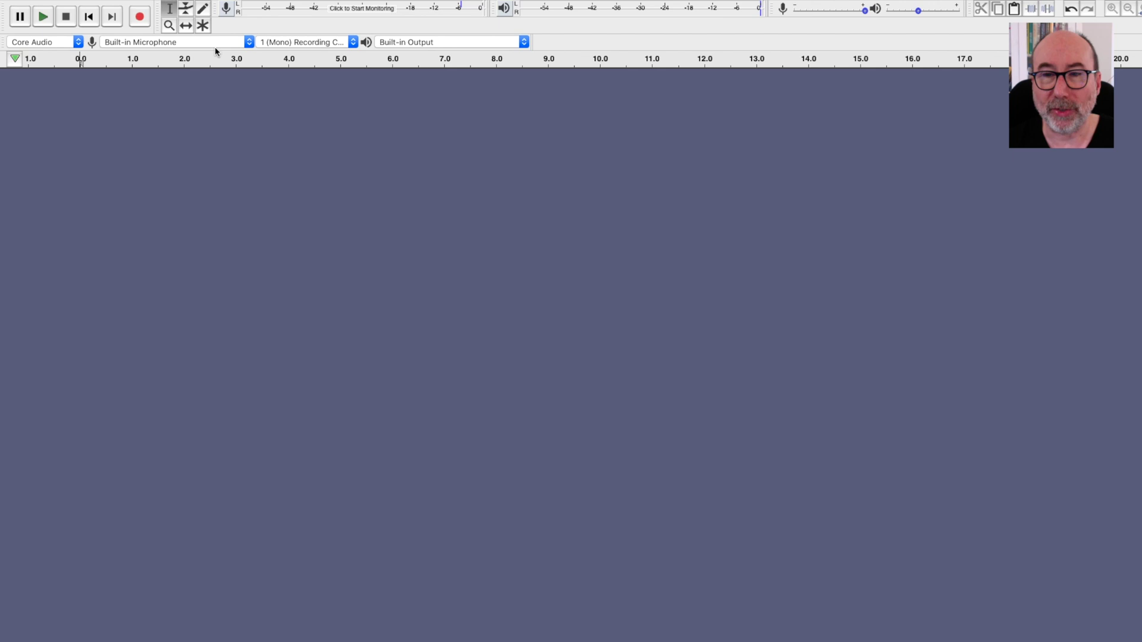
Record a short stereo clip from the Teensy Audio input device.
click(215, 42)
click(197, 68)
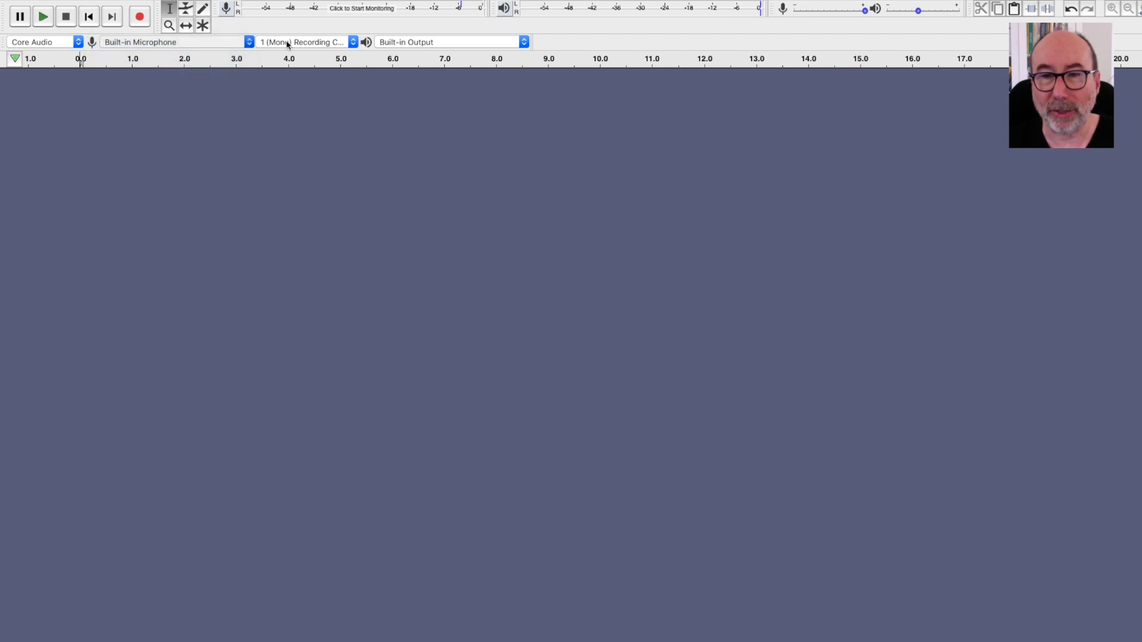
click(289, 42)
click(140, 19)
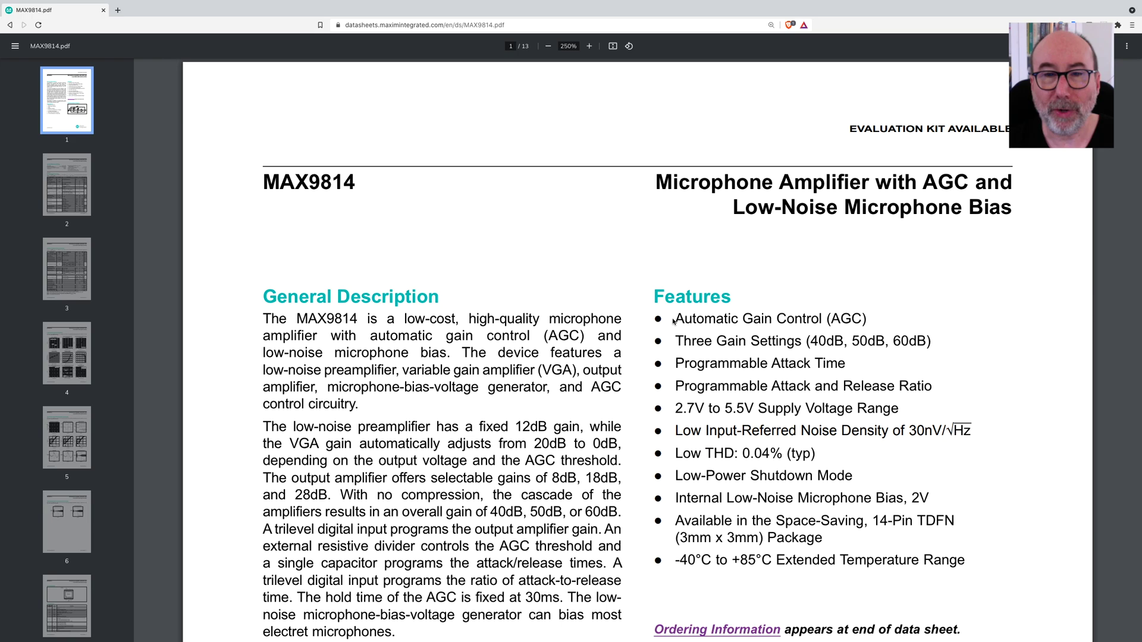
Highlight 'Automatic Gain Control (AGC)' in the MAX9814 datasheet's Features list.
drag(674, 319, 867, 321)
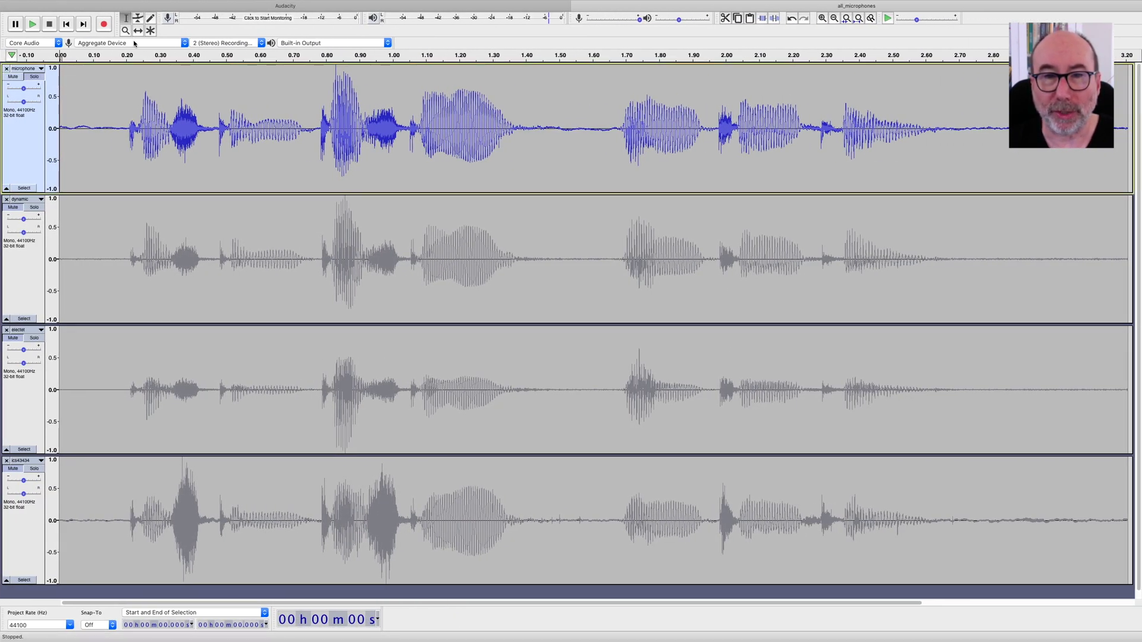
Record four channels from the Aggregate Device and play back all four tracks.
click(131, 43)
click(208, 46)
click(207, 61)
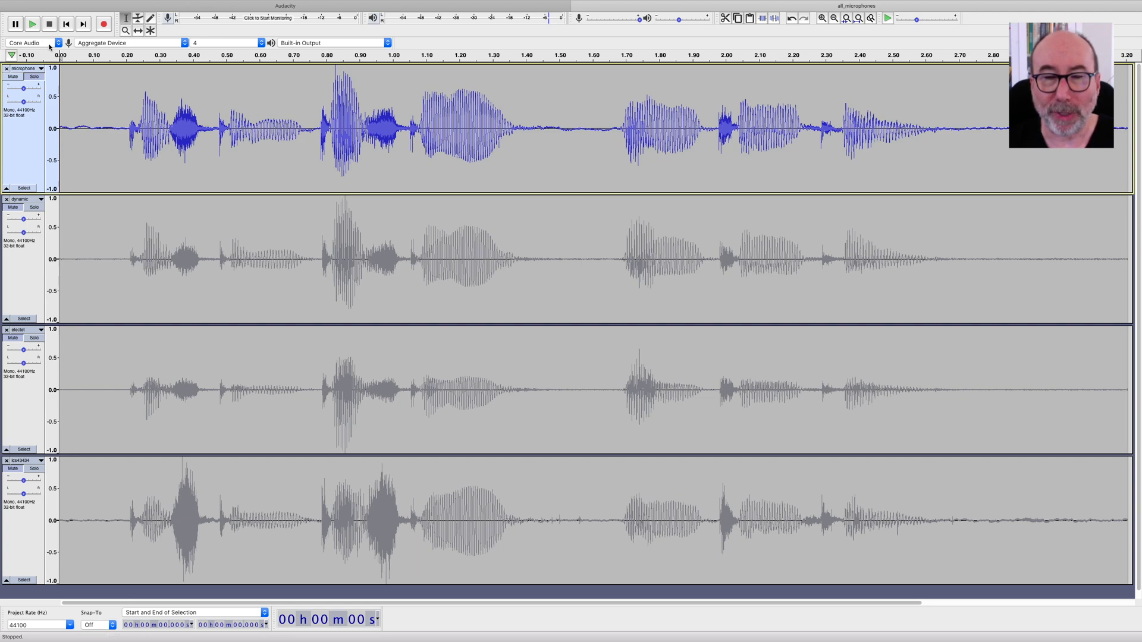
click(32, 24)
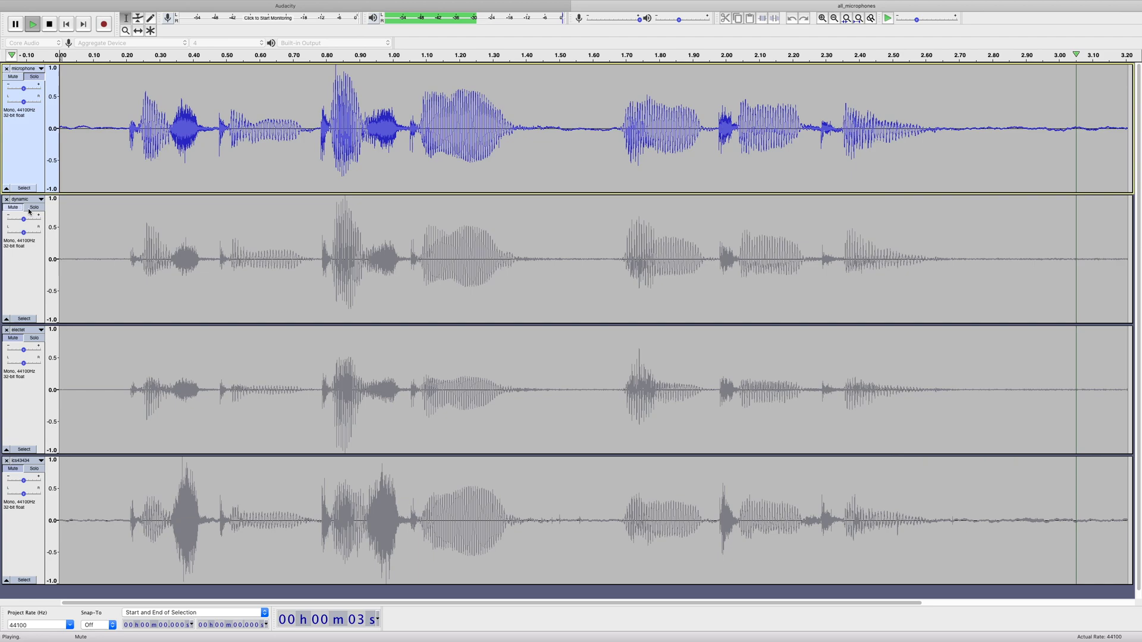
Solo and play the fourth microphone track, then the dynamic microphone track.
click(34, 469)
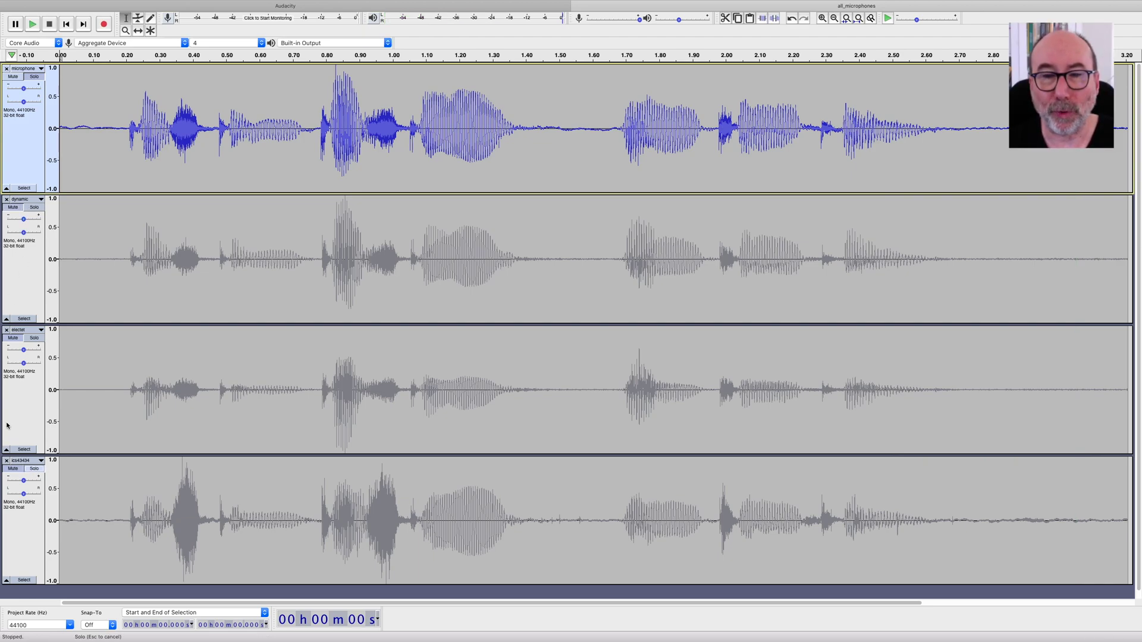
click(33, 25)
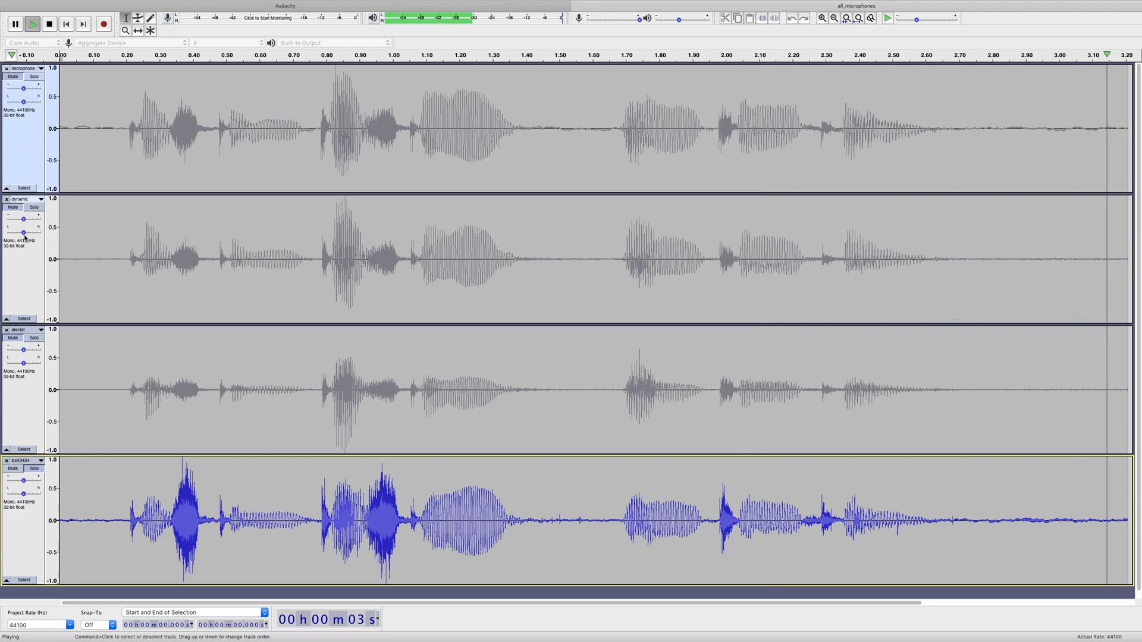
click(33, 207)
click(33, 24)
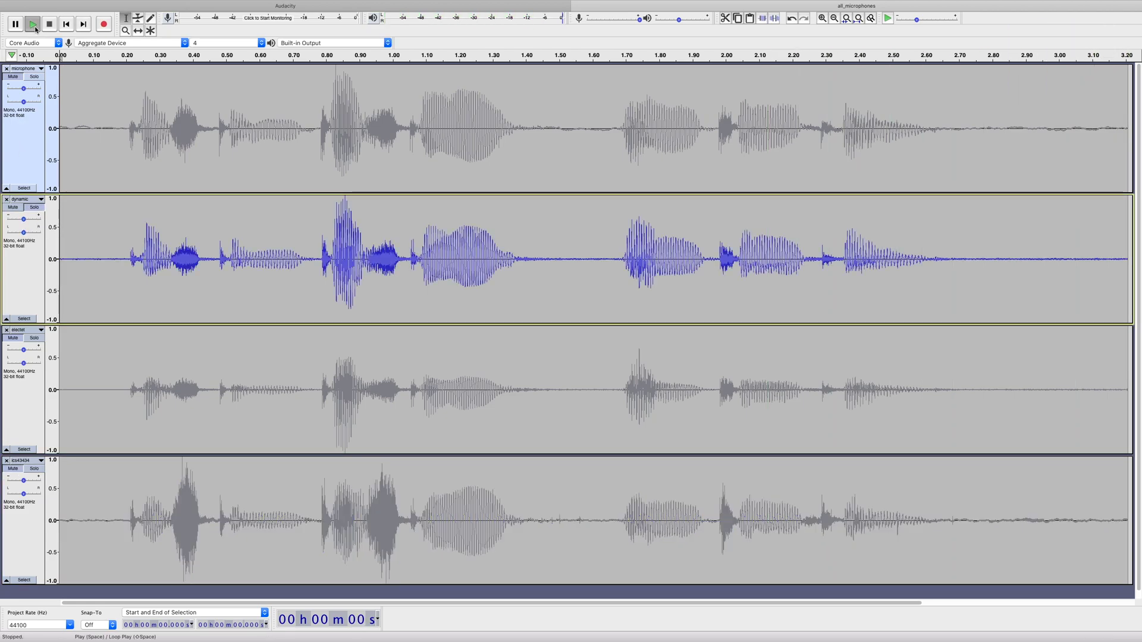
Solo and play the electret microphone track, then display the tracks as Spectrogram.
click(33, 338)
click(33, 25)
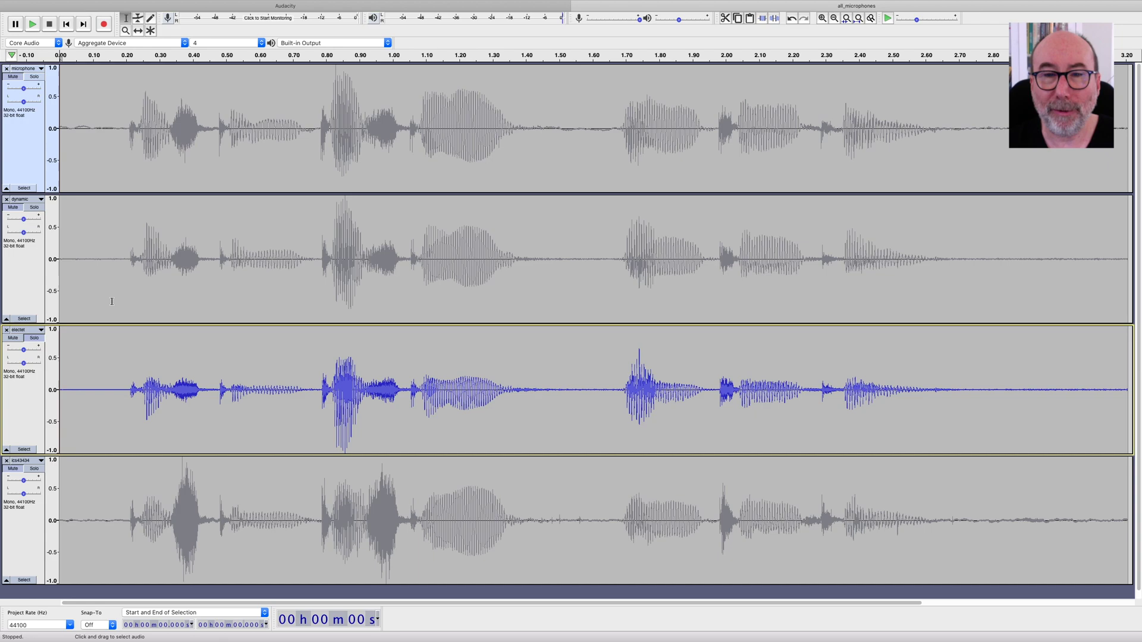
click(40, 69)
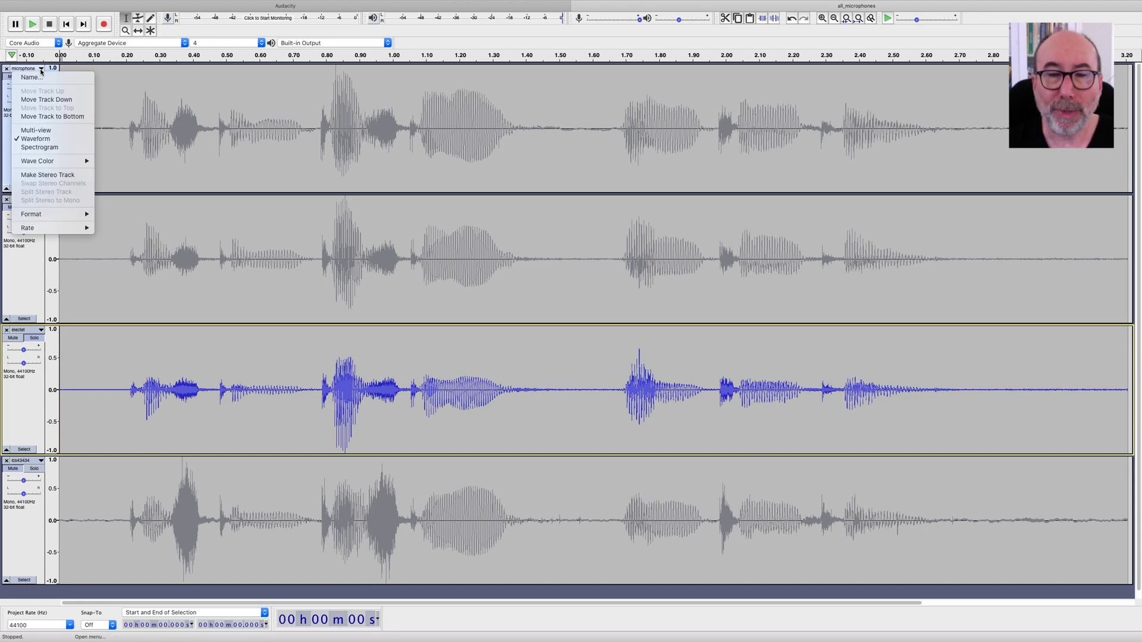
click(40, 147)
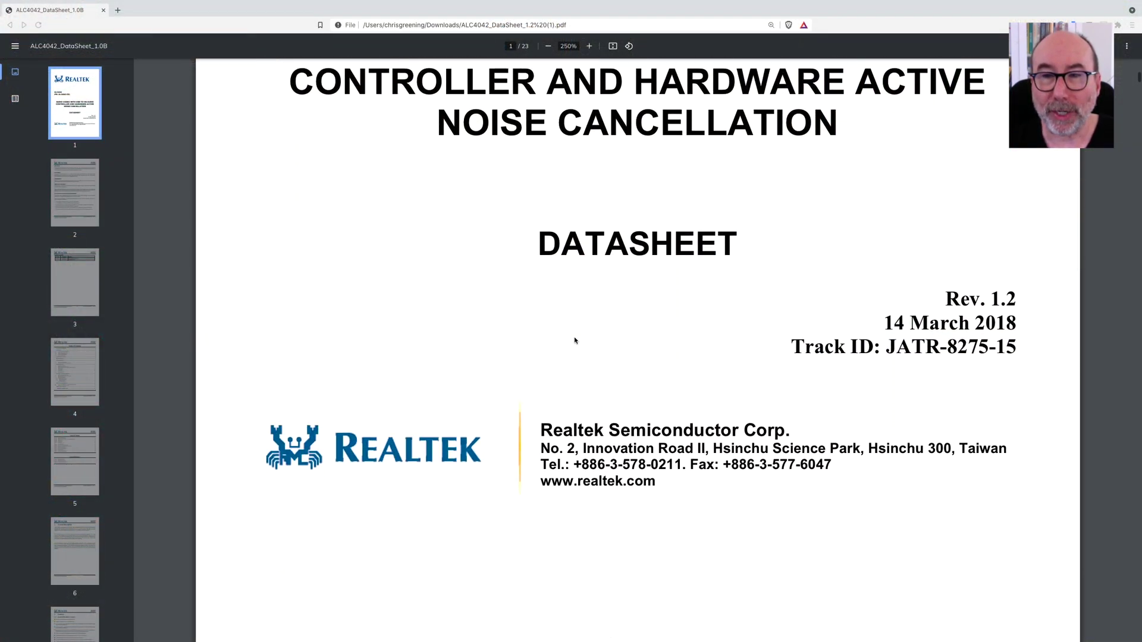
scroll(575, 340, down, 2)
scroll(574, 340, down, 3)
scroll(575, 340, down, 5)
scroll(574, 341, down, 5)
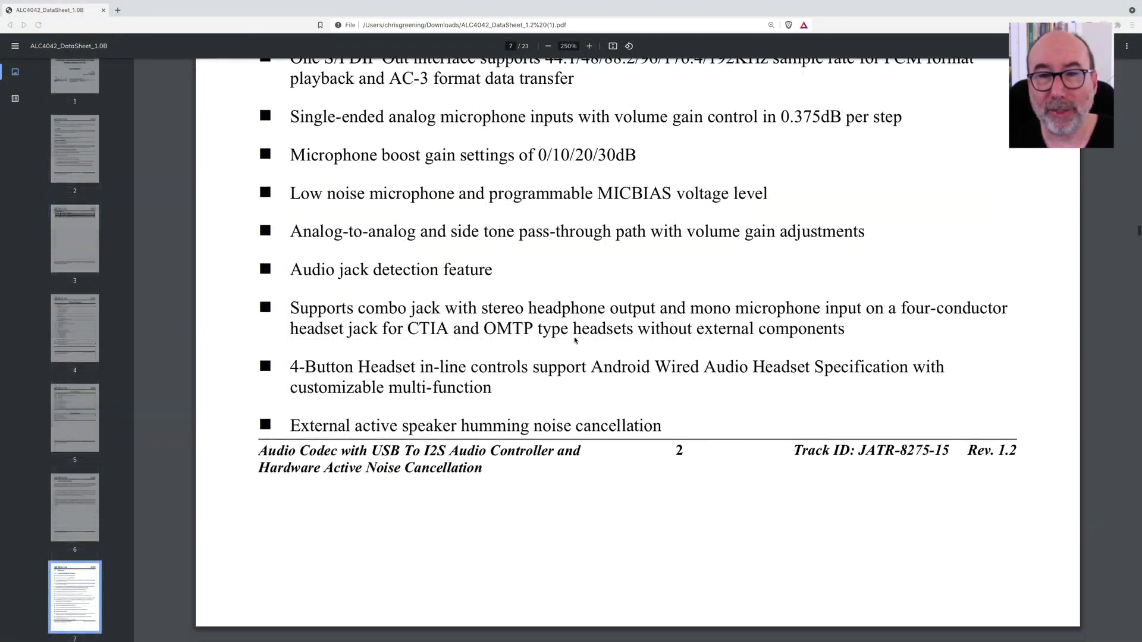
scroll(574, 340, down, 3)
scroll(575, 340, down, 3)
scroll(575, 340, down, 1)
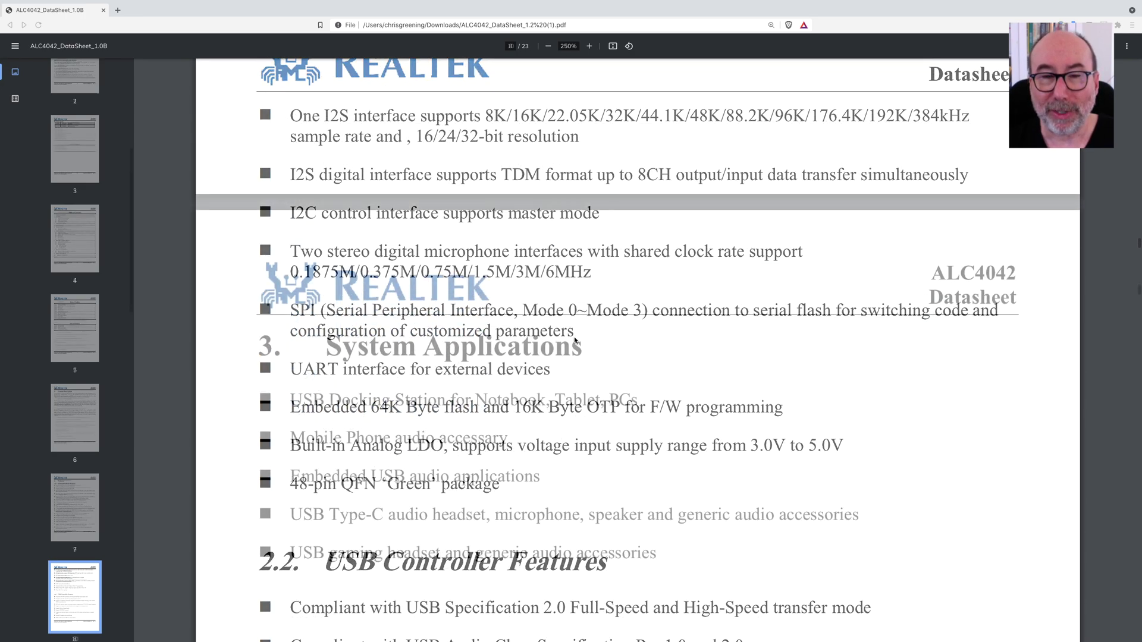